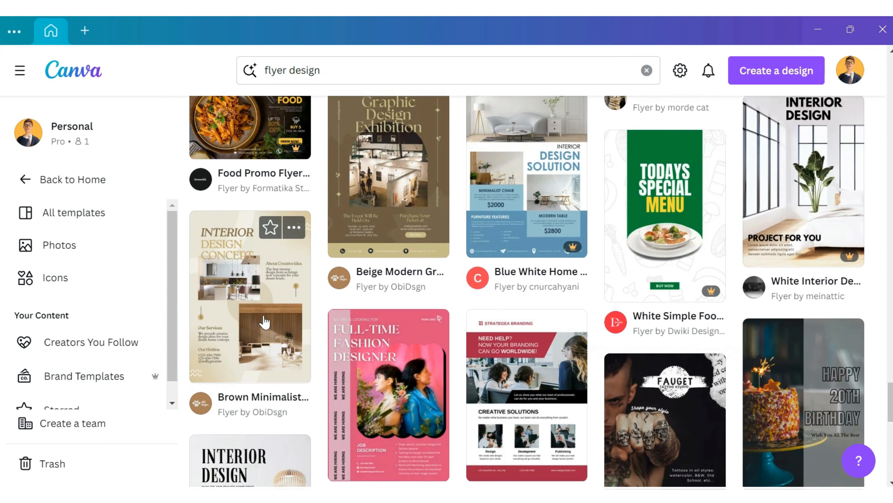
Step: Open the Brown Minimalist Interior Design Flyer template for customizing
{"action": "left_click", "coordinate": [241, 306]}
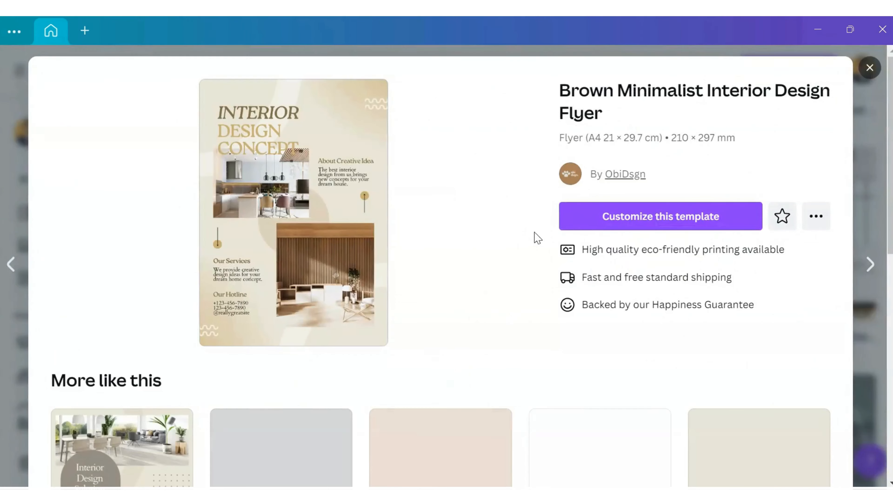
{"action": "left_click", "coordinate": [689, 228]}
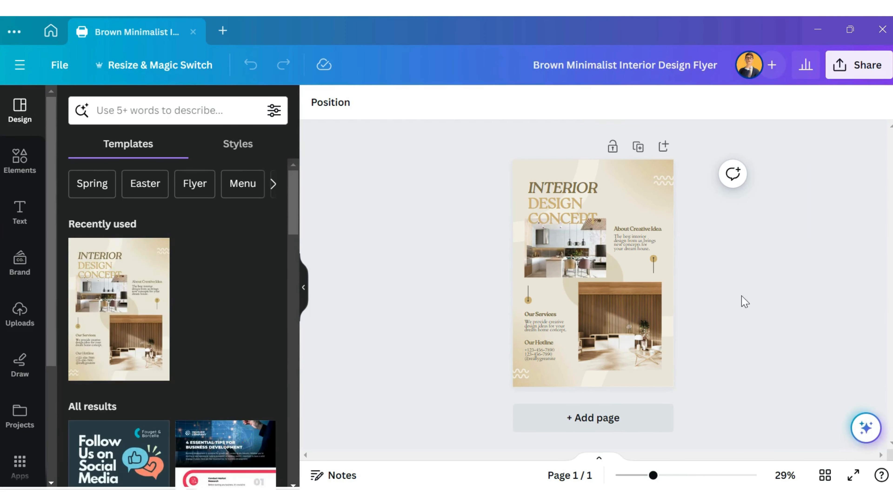
Step: Examine the flyer's editable parts by selecting its heading, body texts, decorative pins and the two interior photos in turn
{"action": "scroll", "coordinate": [678, 284], "scroll_direction": "up", "scroll_amount": 2}
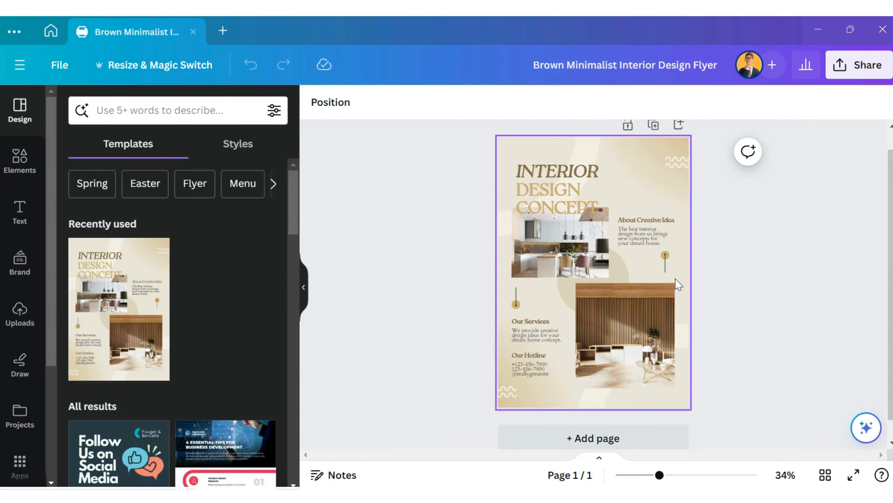
{"action": "left_click", "coordinate": [632, 213]}
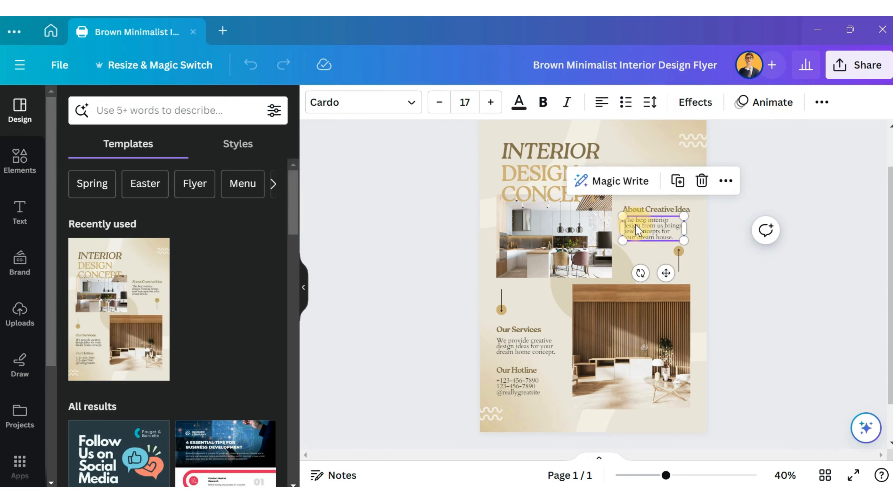
{"action": "left_click", "coordinate": [531, 167]}
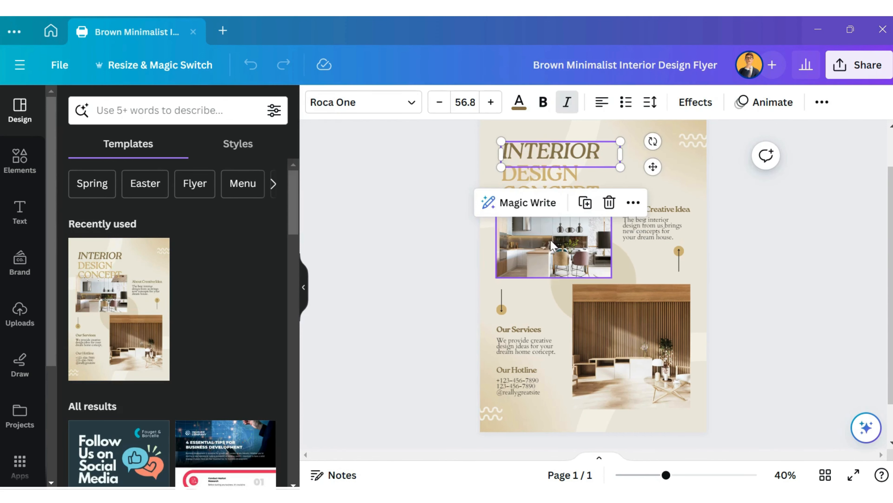
{"action": "left_click", "coordinate": [528, 247]}
{"action": "left_click", "coordinate": [501, 309]}
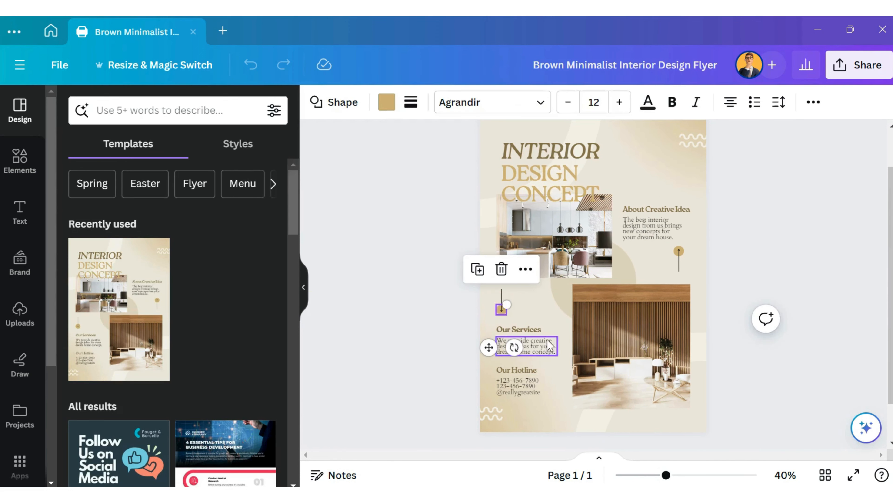
{"action": "left_click", "coordinate": [537, 328]}
{"action": "left_click", "coordinate": [679, 260]}
{"action": "left_click", "coordinate": [571, 233]}
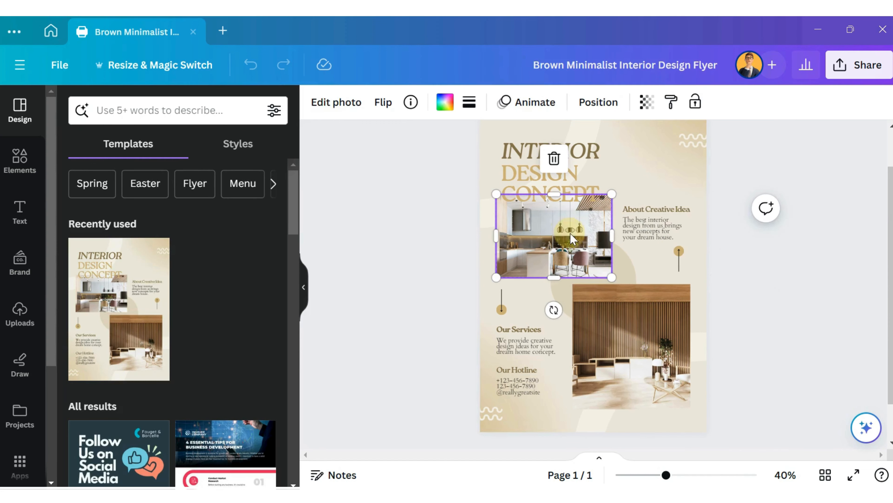
{"action": "left_click", "coordinate": [612, 317]}
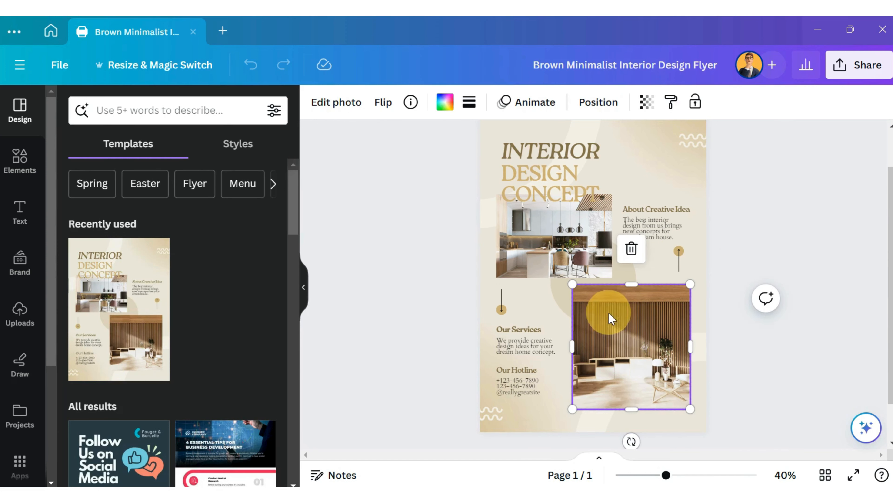
{"action": "left_click", "coordinate": [720, 188]}
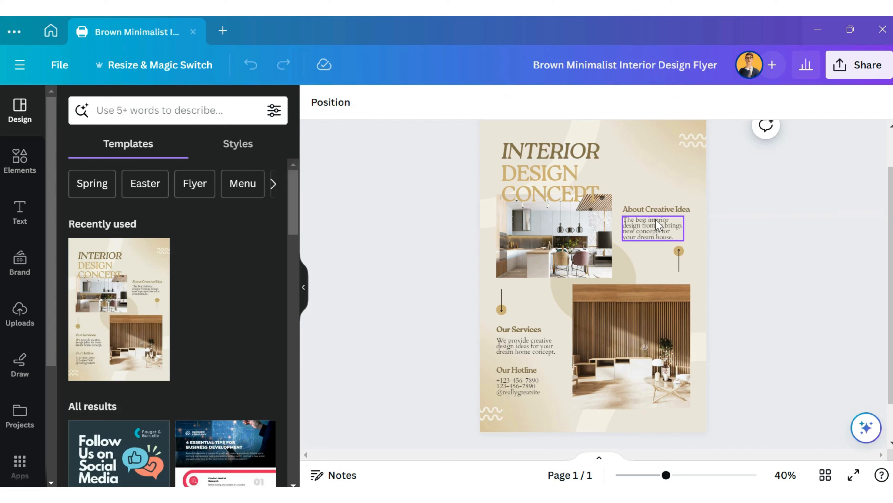
Step: Try the Garet and RoxboroughCF fonts on the INTERIOR heading, and set its font to Alice
{"action": "scroll", "coordinate": [573, 176], "scroll_direction": "up", "scroll_amount": 1}
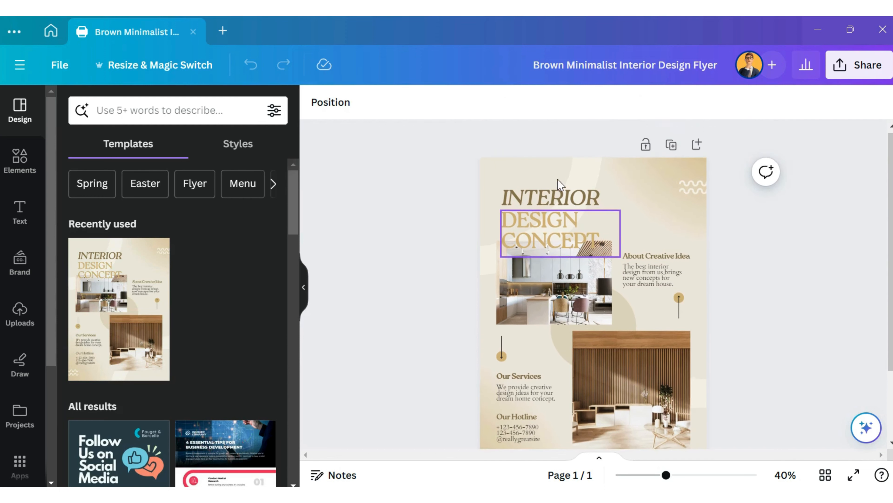
{"action": "left_click", "coordinate": [564, 198]}
{"action": "double_click", "coordinate": [563, 194]}
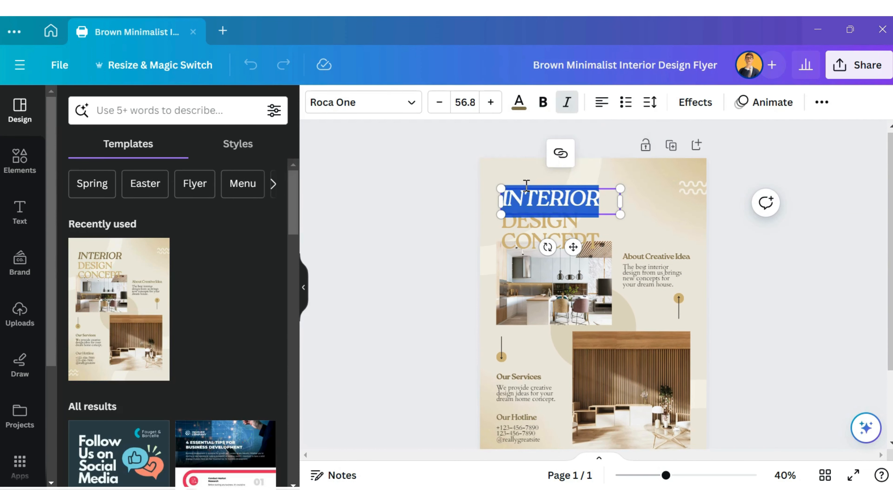
{"action": "left_click", "coordinate": [412, 103]}
{"action": "scroll", "coordinate": [193, 276], "scroll_direction": "down", "scroll_amount": 3}
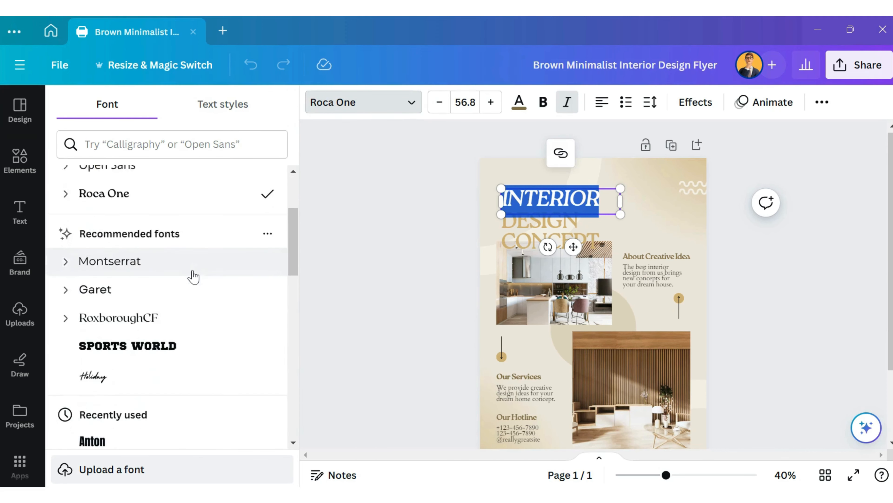
{"action": "scroll", "coordinate": [193, 277], "scroll_direction": "down", "scroll_amount": 1}
{"action": "left_click", "coordinate": [190, 273]}
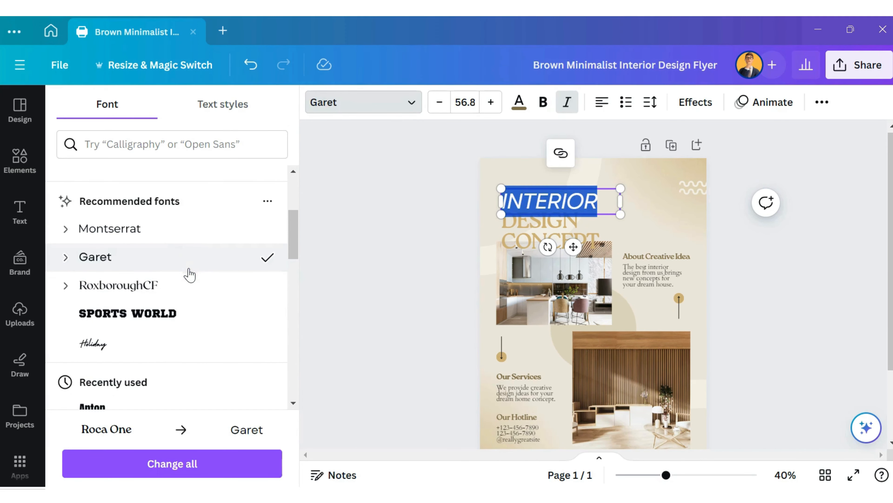
{"action": "left_click", "coordinate": [176, 290]}
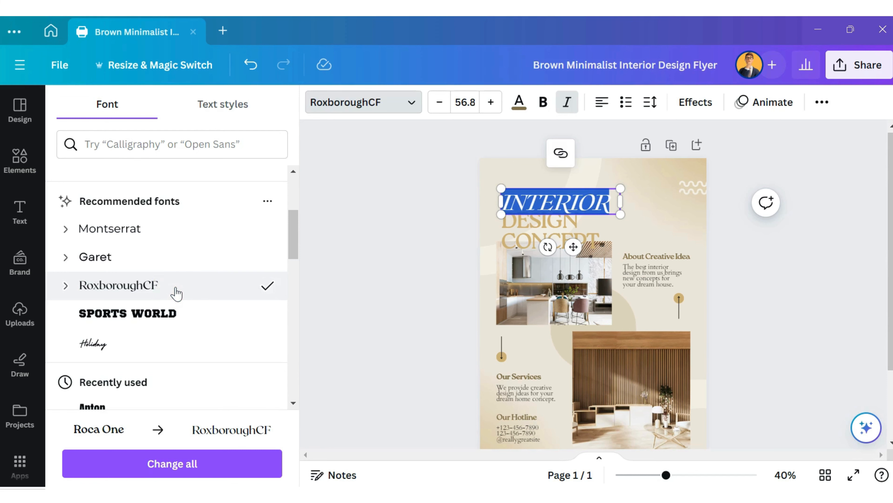
{"action": "scroll", "coordinate": [176, 292], "scroll_direction": "down", "scroll_amount": 3}
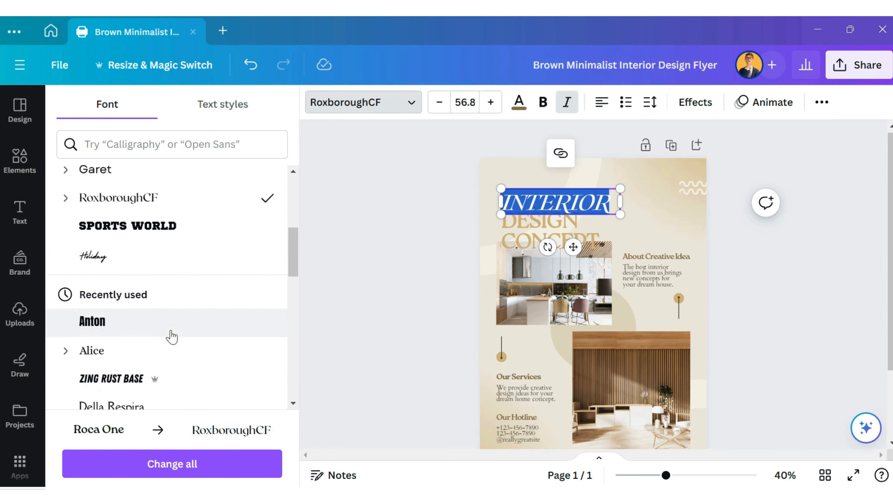
{"action": "left_click", "coordinate": [164, 340]}
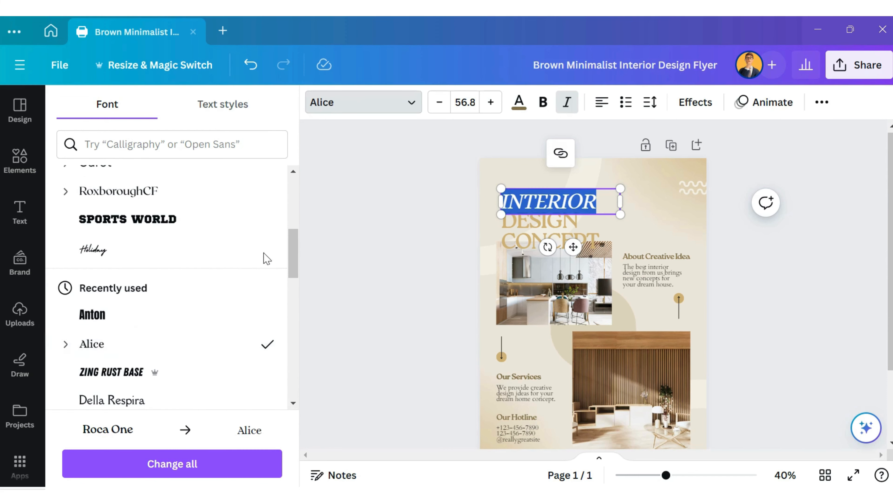
Step: Increase the INTERIOR heading's font size to 60.8
{"action": "left_click", "coordinate": [491, 102]}
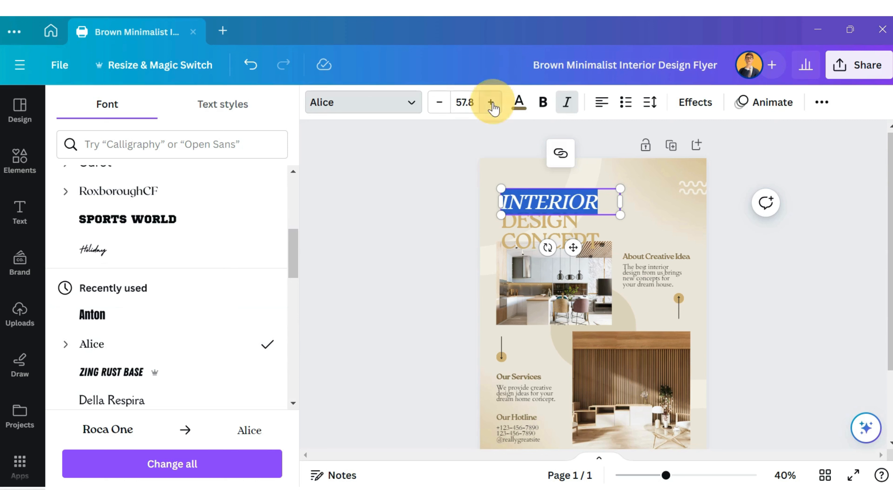
{"action": "left_click", "coordinate": [491, 102]}
{"action": "left_click", "coordinate": [491, 102]}
{"action": "left_click", "coordinate": [490, 102]}
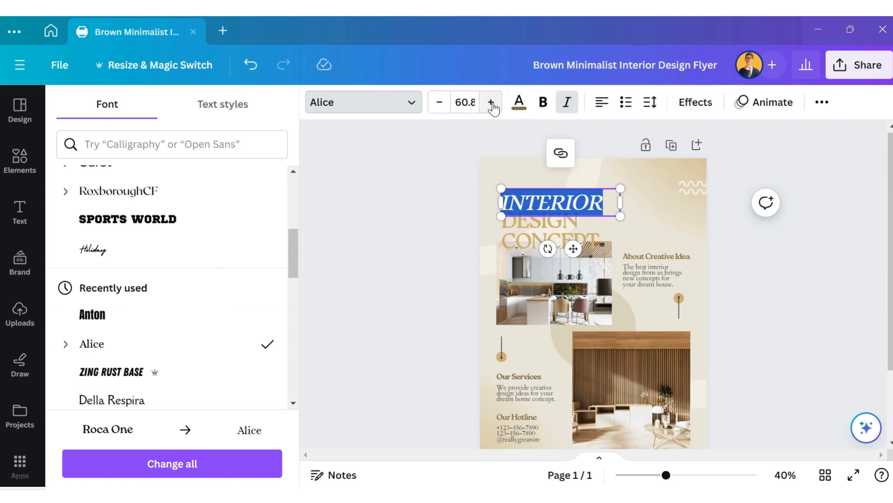
Step: View the text colour options for the INTERIOR heading, and move the heading slightly up the flyer
{"action": "left_click", "coordinate": [519, 103]}
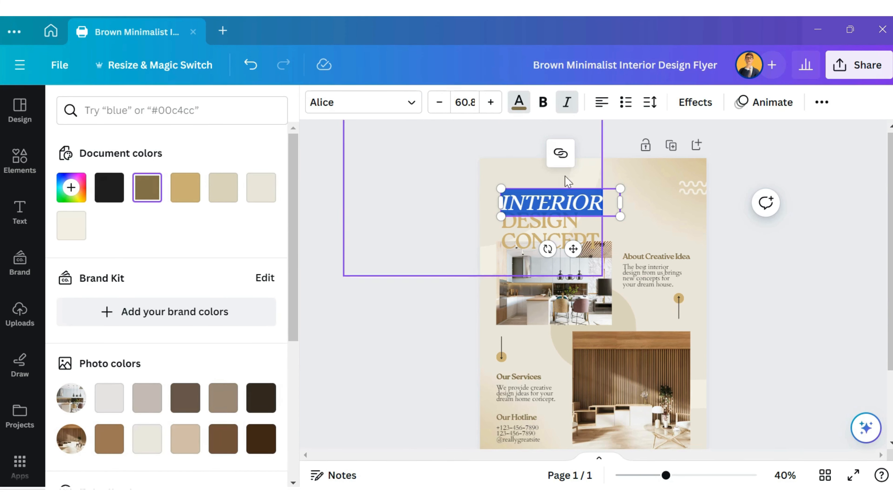
{"action": "left_click", "coordinate": [721, 236]}
{"action": "left_click", "coordinate": [705, 232]}
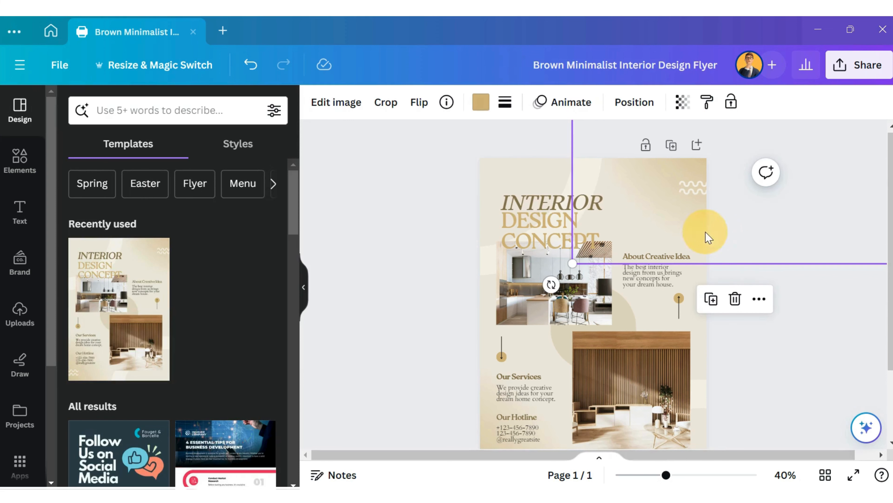
{"action": "left_click", "coordinate": [533, 197]}
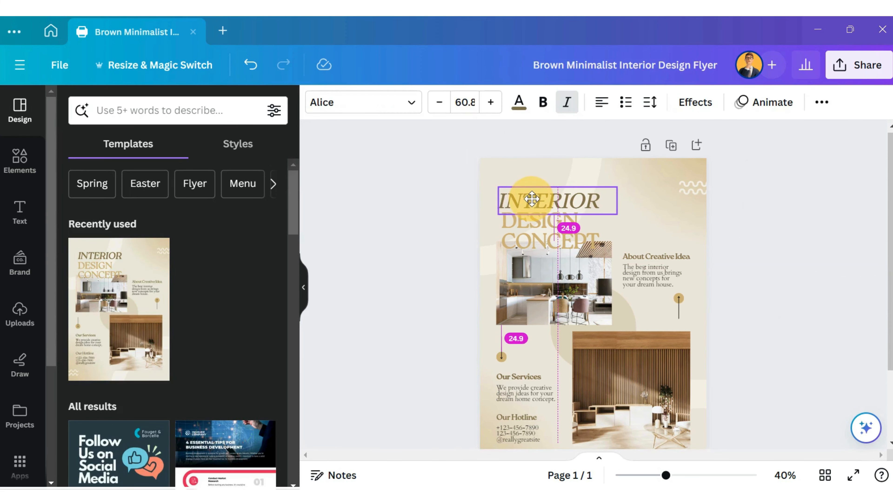
Step: Try Montserrat on the DESIGN CONCEPT heading, and set its font to Alice to match the INTERIOR heading
{"action": "left_click", "coordinate": [516, 221]}
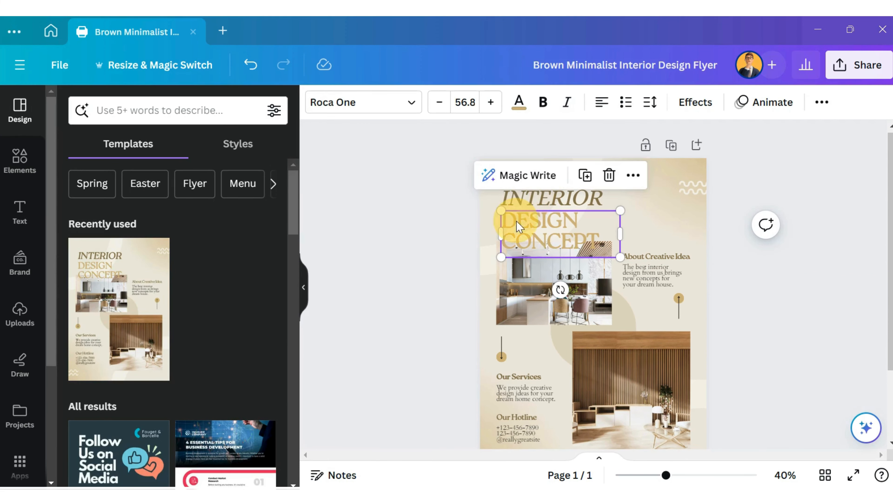
{"action": "left_click", "coordinate": [516, 220]}
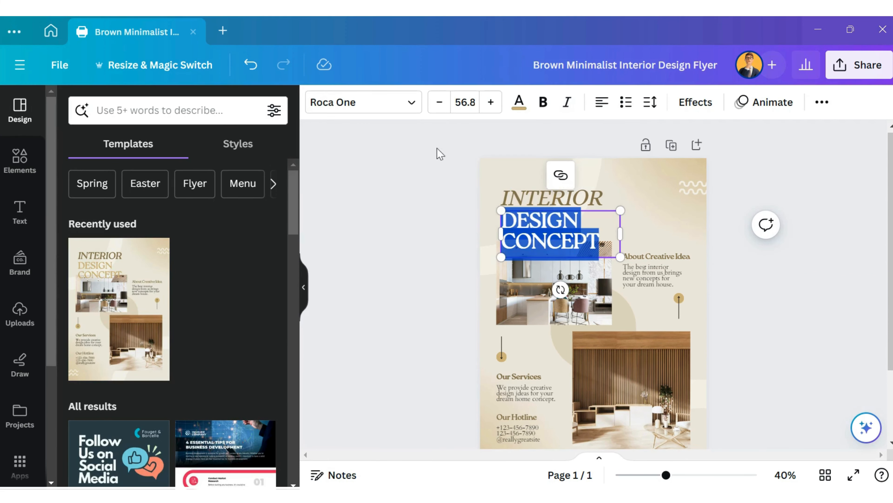
{"action": "left_click", "coordinate": [411, 109]}
{"action": "scroll", "coordinate": [221, 276], "scroll_direction": "up", "scroll_amount": 2}
{"action": "scroll", "coordinate": [199, 283], "scroll_direction": "up", "scroll_amount": 3}
{"action": "left_click", "coordinate": [176, 284]}
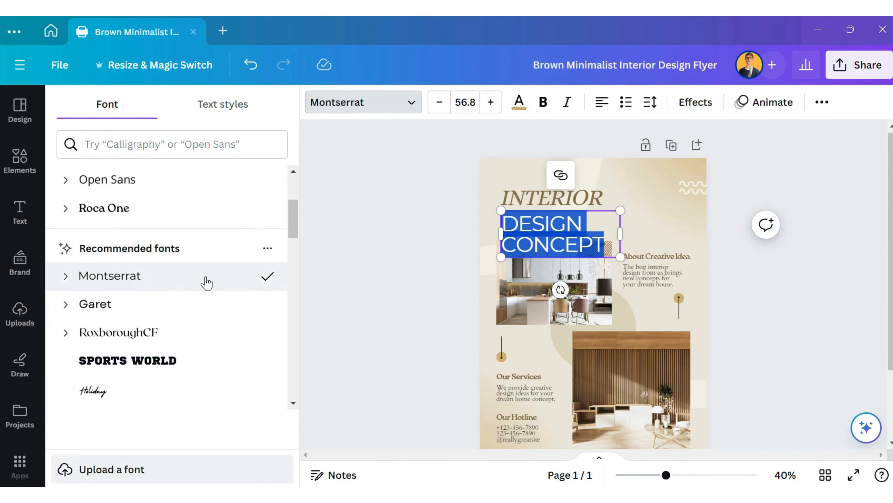
{"action": "scroll", "coordinate": [204, 281], "scroll_direction": "up", "scroll_amount": 5}
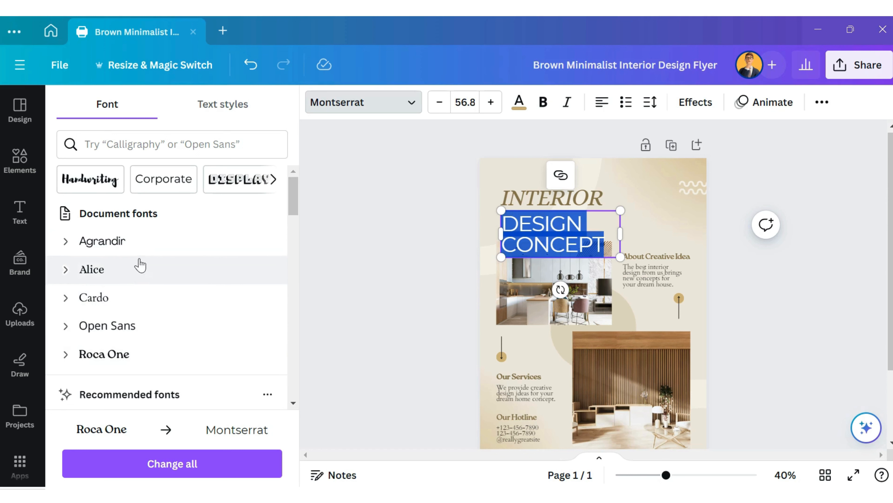
{"action": "left_click", "coordinate": [142, 272]}
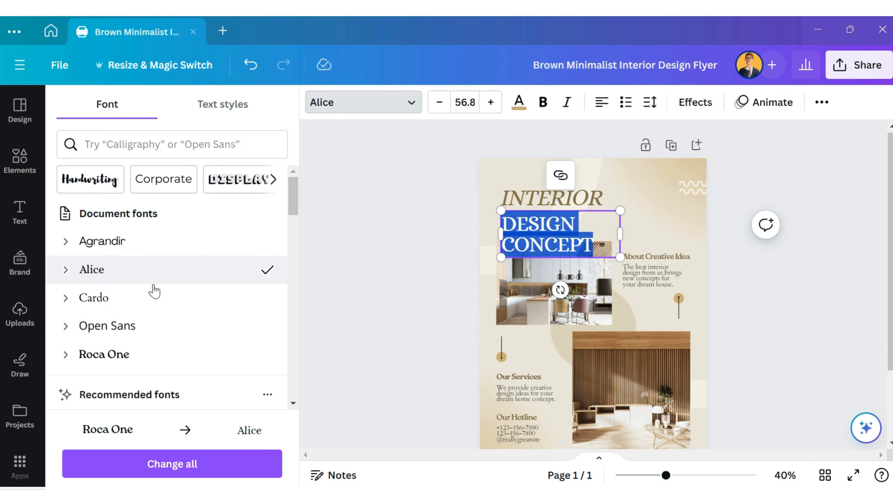
Step: View the text colour options for the DESIGN CONCEPT heading, and move both heading lines up and slightly left, clear of the kitchen photo
{"action": "left_click", "coordinate": [519, 112]}
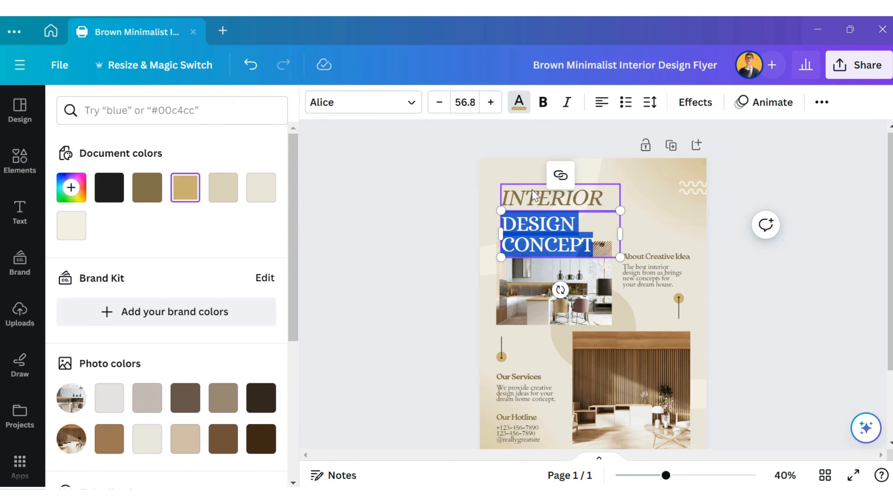
{"action": "left_click", "coordinate": [484, 232]}
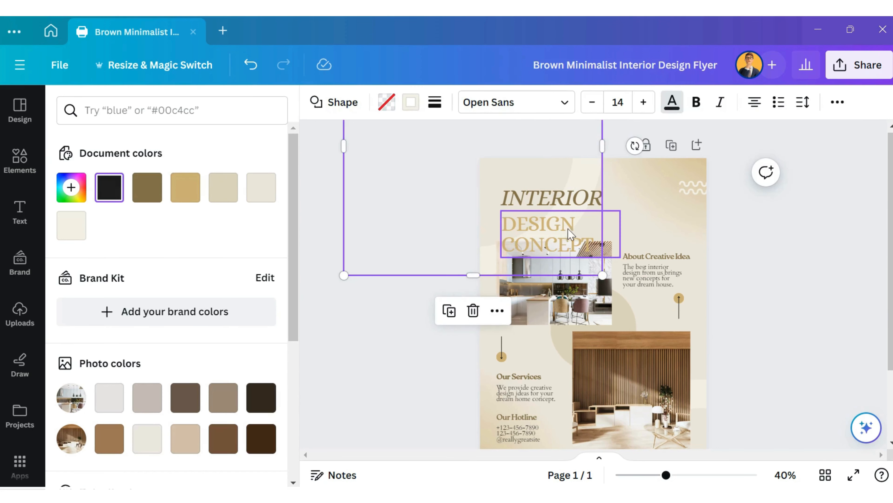
{"action": "mouse_move", "coordinate": [538, 198]}
{"action": "left_mouse_down"}
{"action": "mouse_move", "coordinate": [538, 185]}
{"action": "mouse_move", "coordinate": [533, 201]}
{"action": "left_mouse_up"}
{"action": "left_click", "coordinate": [588, 206]}
{"action": "left_click", "coordinate": [538, 219]}
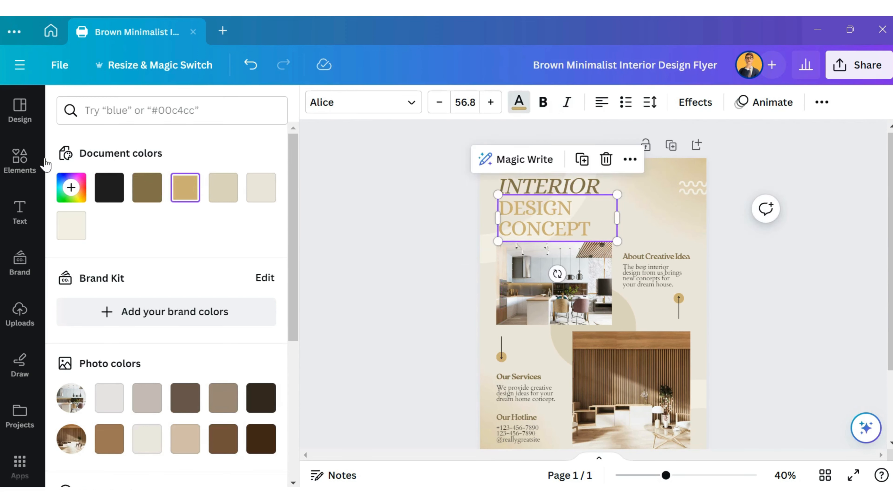
Step: Browse the elements library's shapes, graphics, stickers, photos, videos and audio, and view the element search categories
{"action": "left_click", "coordinate": [21, 164]}
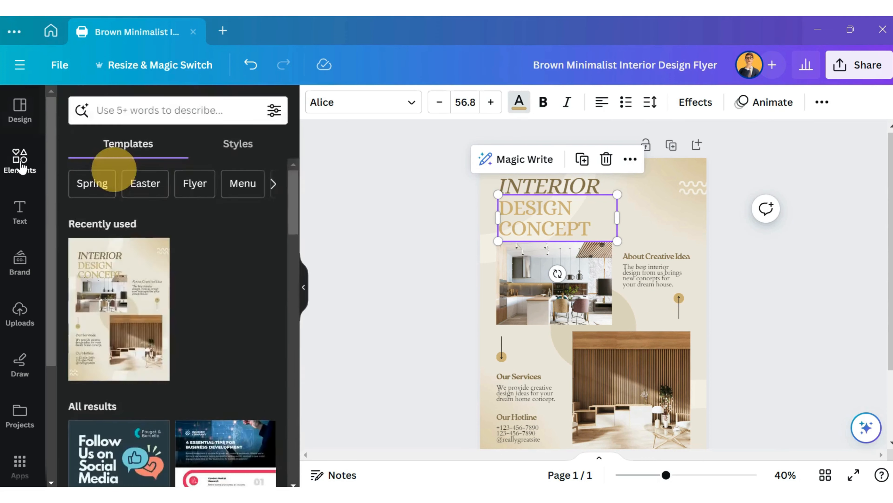
{"action": "scroll", "coordinate": [208, 238], "scroll_direction": "down", "scroll_amount": 5}
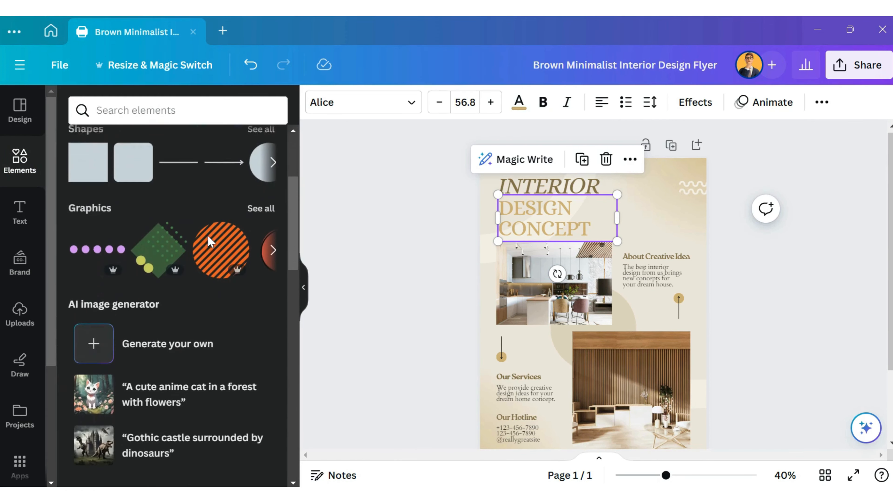
{"action": "scroll", "coordinate": [248, 215], "scroll_direction": "down", "scroll_amount": 6}
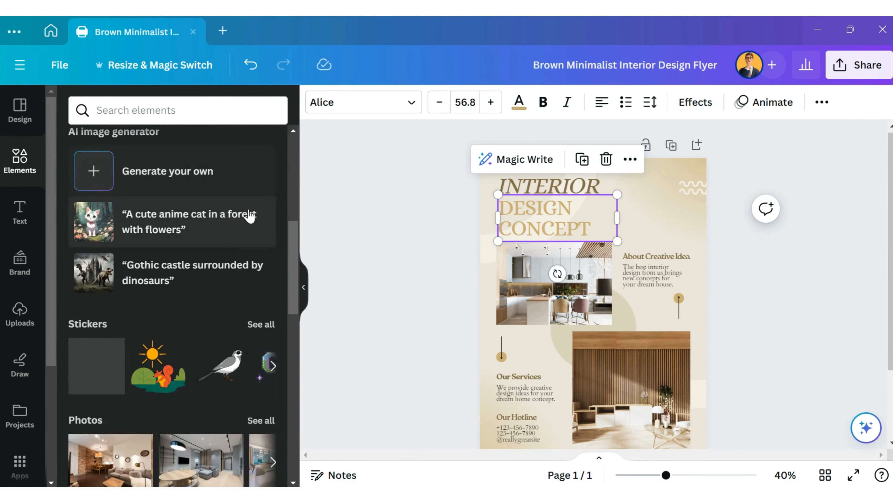
{"action": "scroll", "coordinate": [248, 222], "scroll_direction": "down", "scroll_amount": 3}
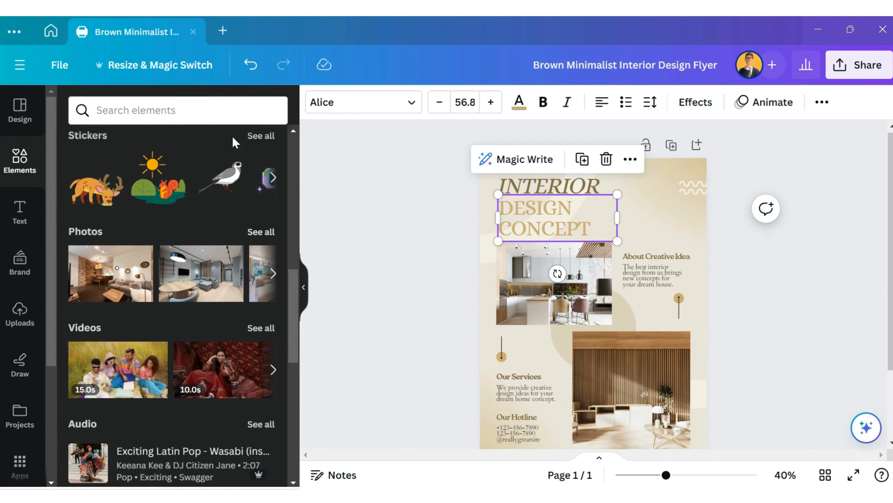
{"action": "left_click", "coordinate": [228, 117]}
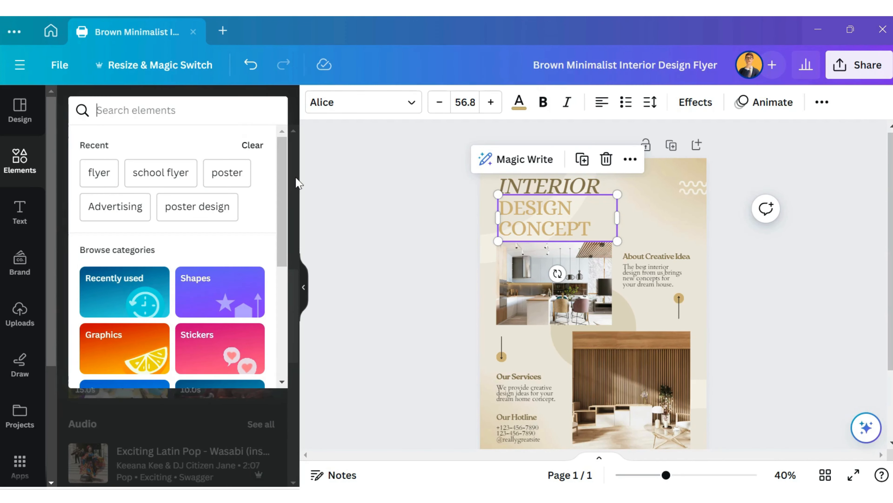
{"action": "left_click", "coordinate": [292, 184]}
{"action": "scroll", "coordinate": [246, 221], "scroll_direction": "down", "scroll_amount": 5}
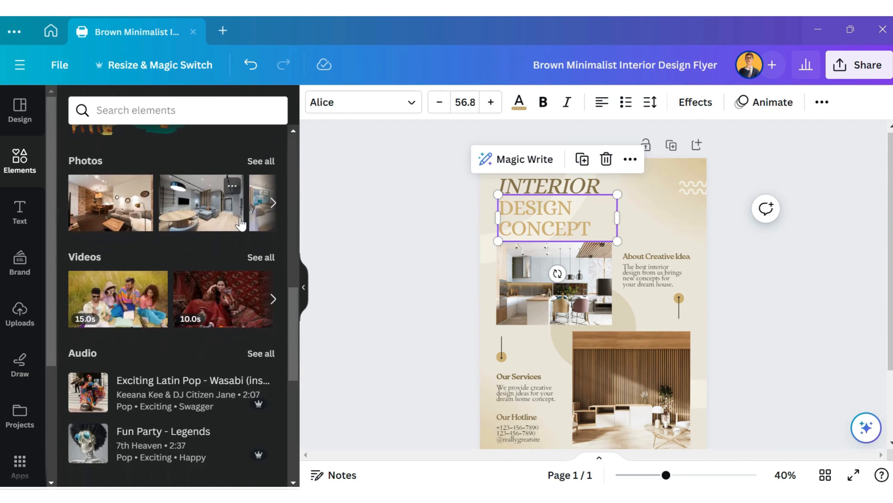
Step: Try removing one of the two wavy lines in the flyer's upper-right corner and moving the remaining one up
{"action": "left_click", "coordinate": [679, 297]}
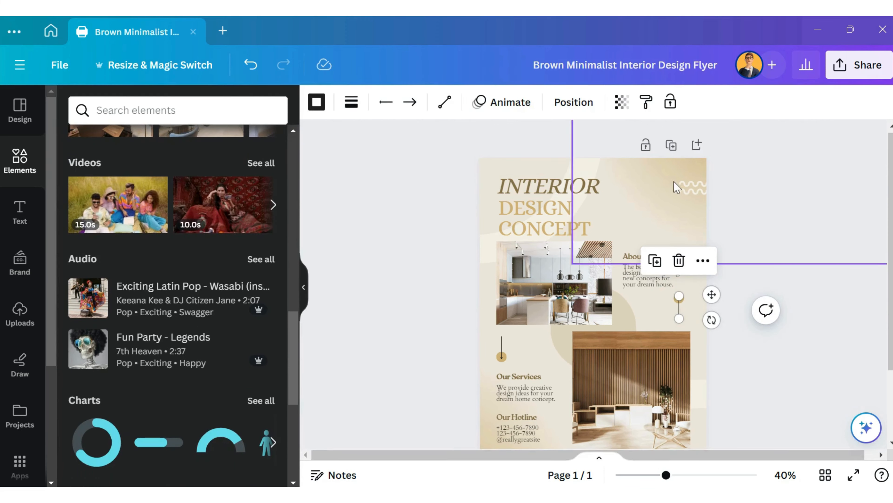
{"action": "left_click", "coordinate": [690, 189]}
{"action": "left_click", "coordinate": [689, 187]}
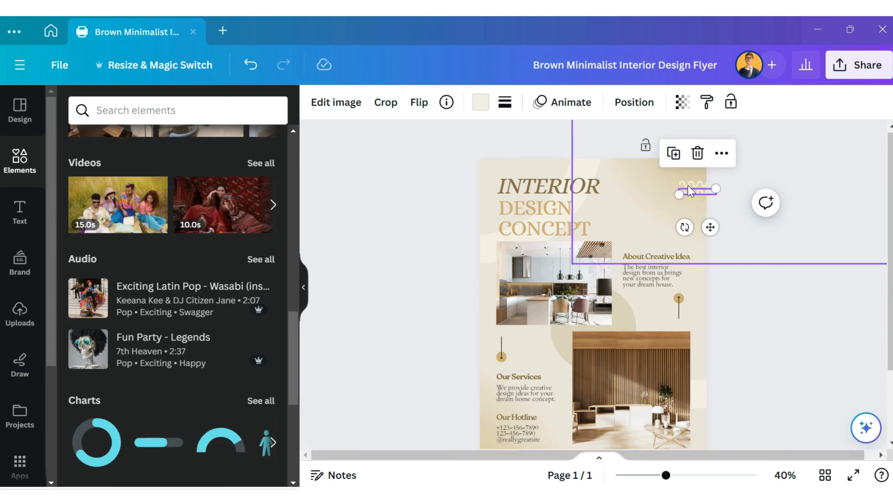
{"action": "left_click", "coordinate": [589, 167]}
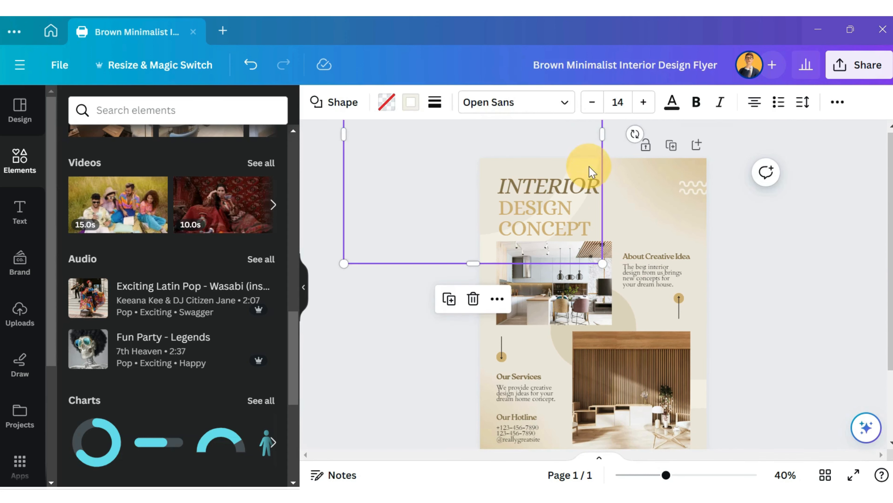
{"action": "left_click", "coordinate": [690, 187]}
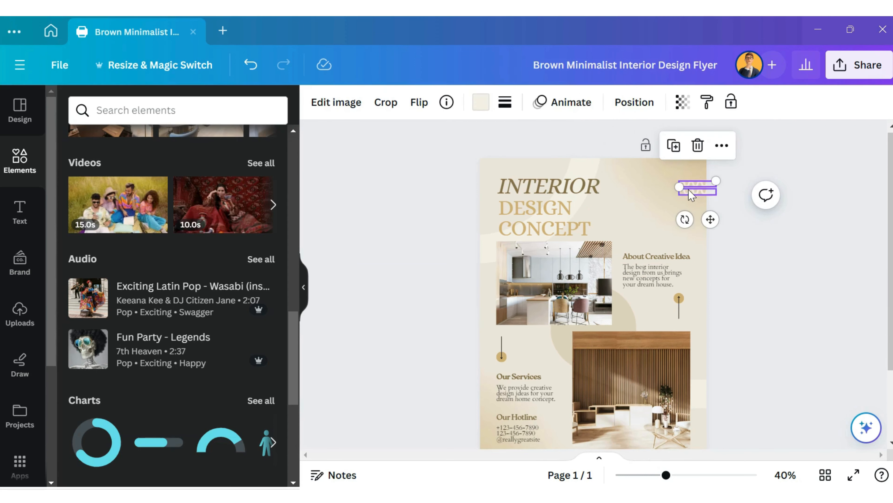
{"action": "mouse_move", "coordinate": [690, 189]}
{"action": "left_mouse_down"}
{"action": "mouse_move", "coordinate": [698, 200]}
{"action": "mouse_move", "coordinate": [693, 173]}
{"action": "left_mouse_up"}
{"action": "left_click", "coordinate": [693, 184]}
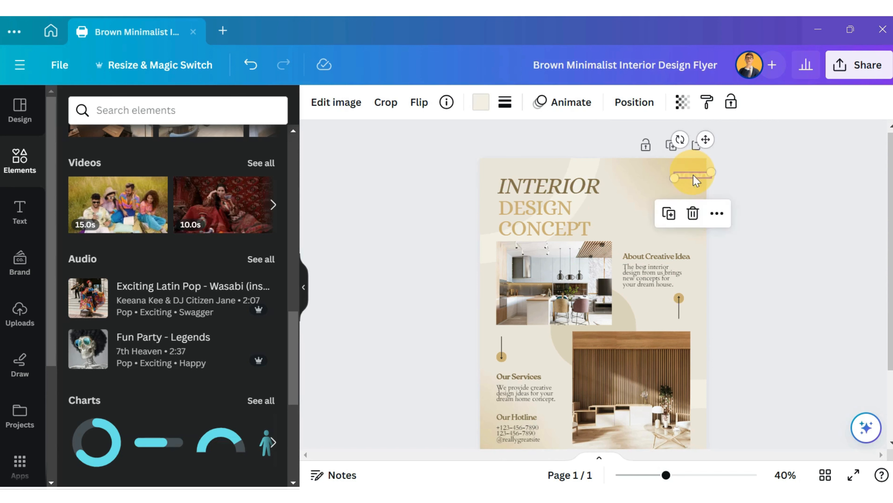
Step: Recolour the wavy line in the flyer's upper-right corner with the dark brown document colour
{"action": "left_click", "coordinate": [742, 198]}
{"action": "left_click", "coordinate": [703, 181]}
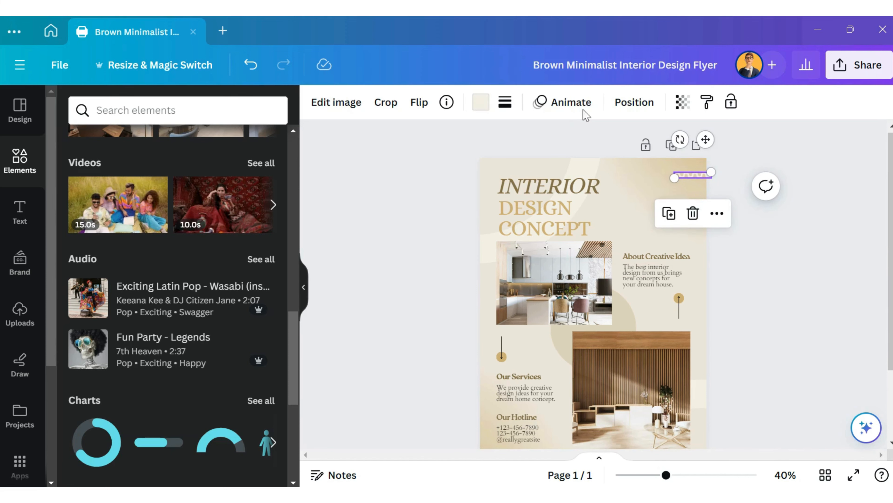
{"action": "left_click", "coordinate": [485, 109]}
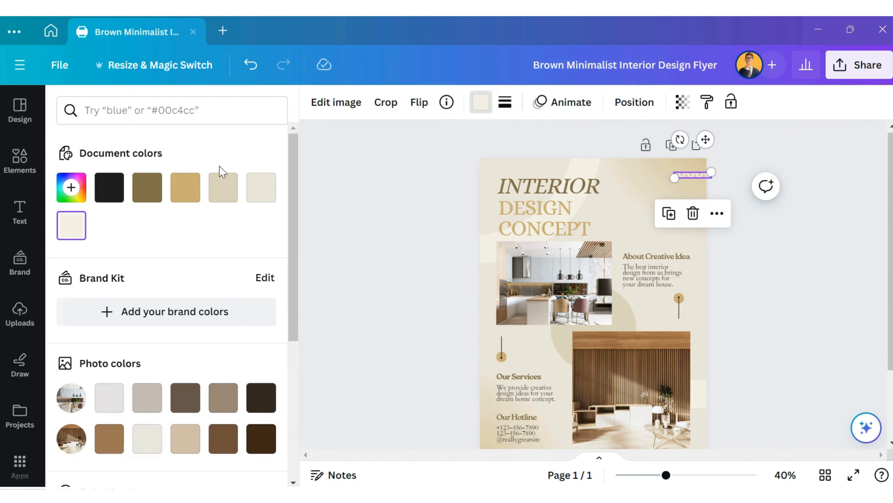
{"action": "left_click", "coordinate": [151, 193]}
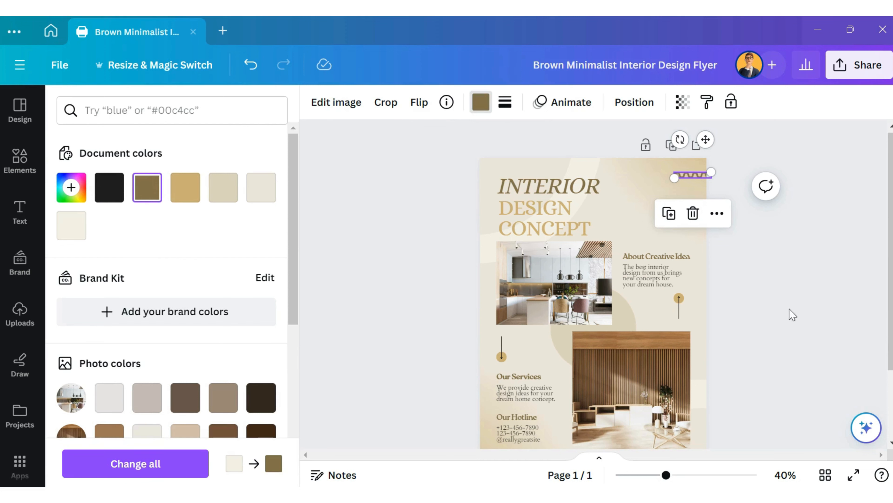
Step: Undo the wavy line's recolouring and move, and restore the removed second wavy line
{"action": "left_click", "coordinate": [710, 228]}
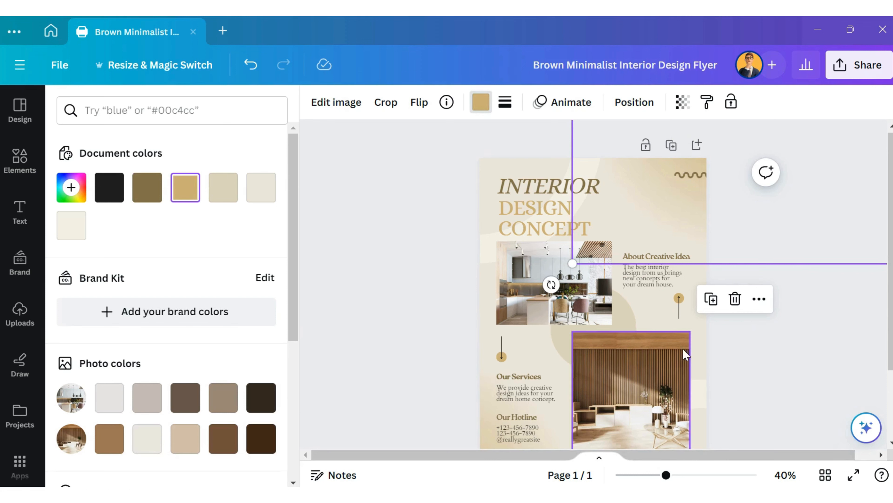
{"action": "left_click", "coordinate": [249, 67]}
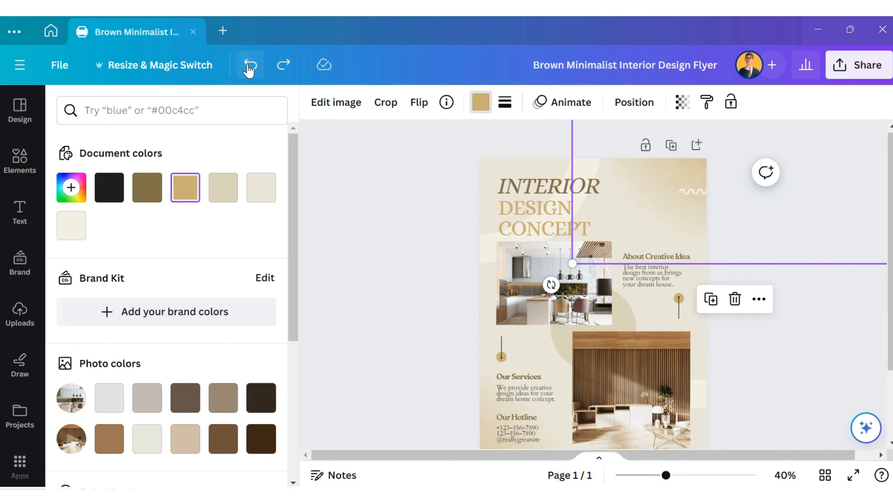
{"action": "left_click", "coordinate": [249, 66]}
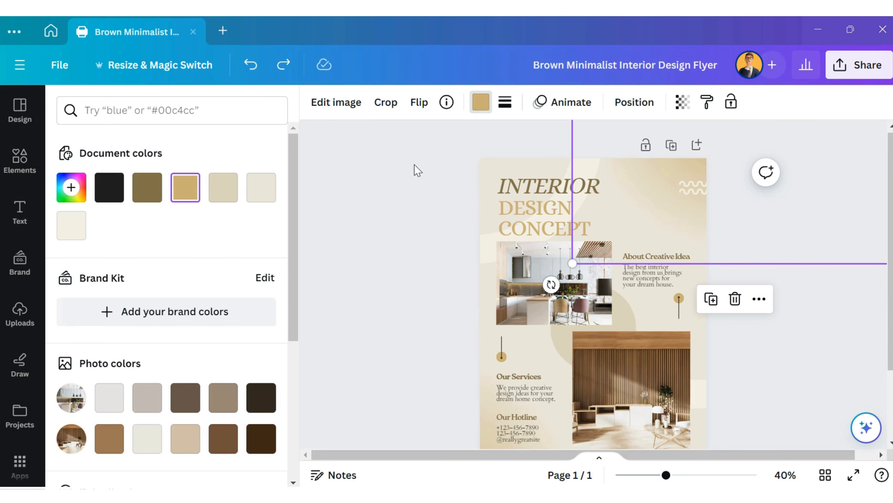
Step: Examine the Our Services and Our Hotline text boxes and the default text styles and font combinations
{"action": "scroll", "coordinate": [476, 299], "scroll_direction": "down", "scroll_amount": 3}
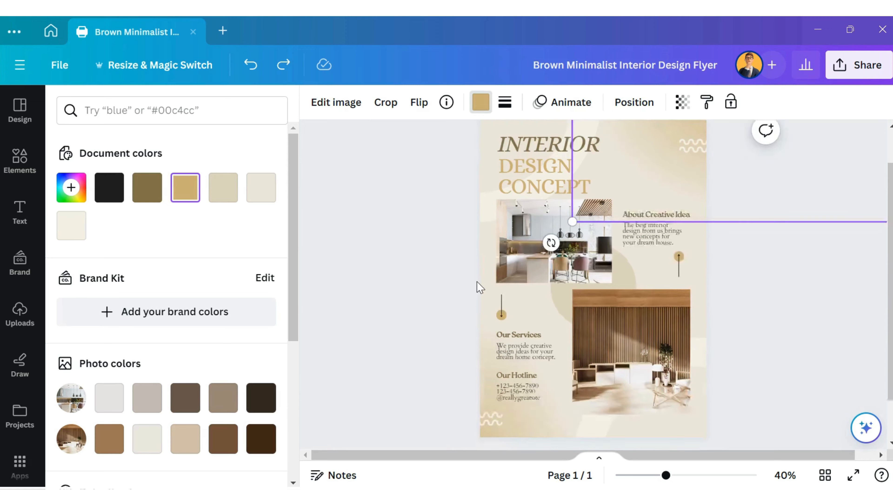
{"action": "left_click", "coordinate": [520, 301]}
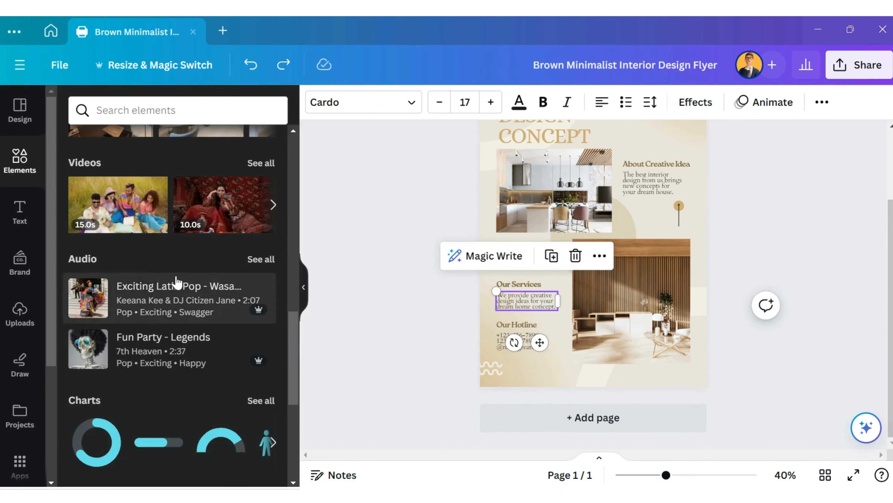
{"action": "left_click", "coordinate": [533, 325]}
{"action": "left_click", "coordinate": [17, 215]}
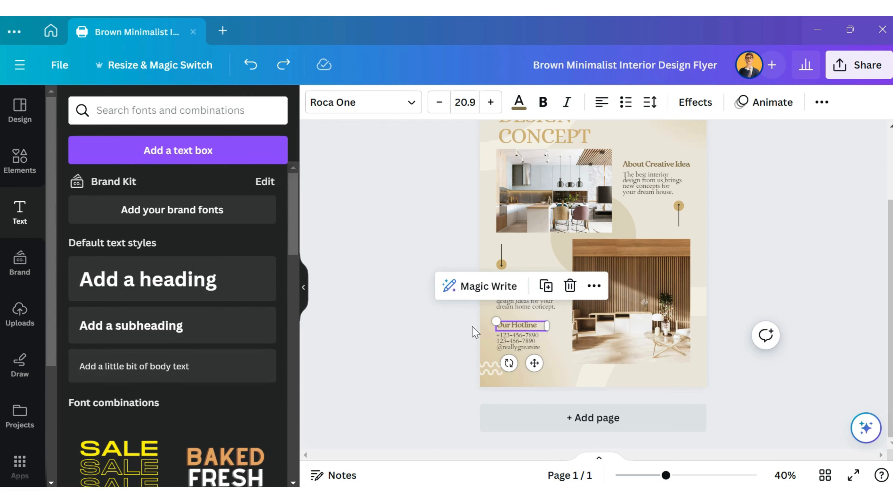
{"action": "left_click", "coordinate": [635, 315]}
Step: Select the kitchen photo and browse the full stock photo library for possible replacement pictures
{"action": "left_click", "coordinate": [555, 191]}
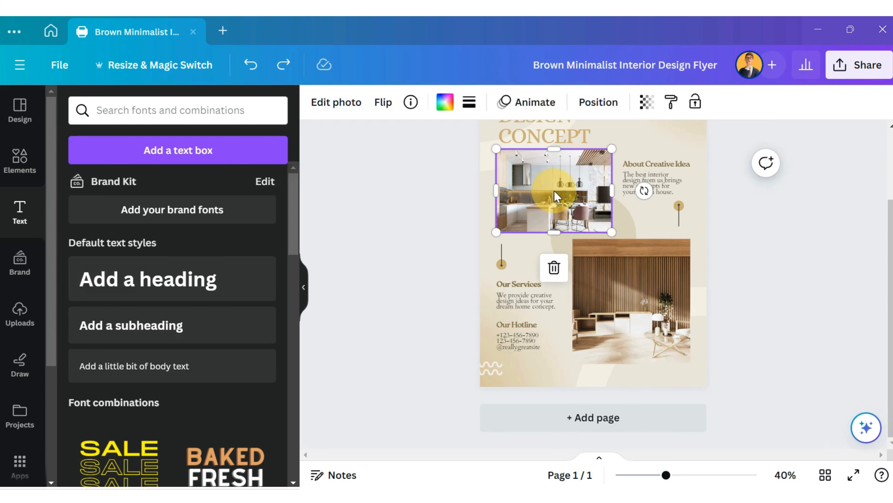
{"action": "left_click", "coordinate": [31, 166]}
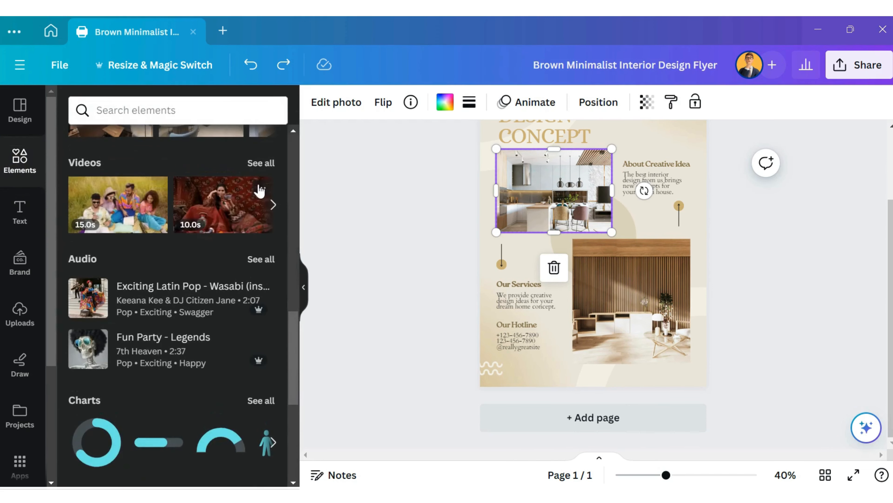
{"action": "scroll", "coordinate": [265, 171], "scroll_direction": "up", "scroll_amount": 3}
{"action": "left_click", "coordinate": [261, 162]}
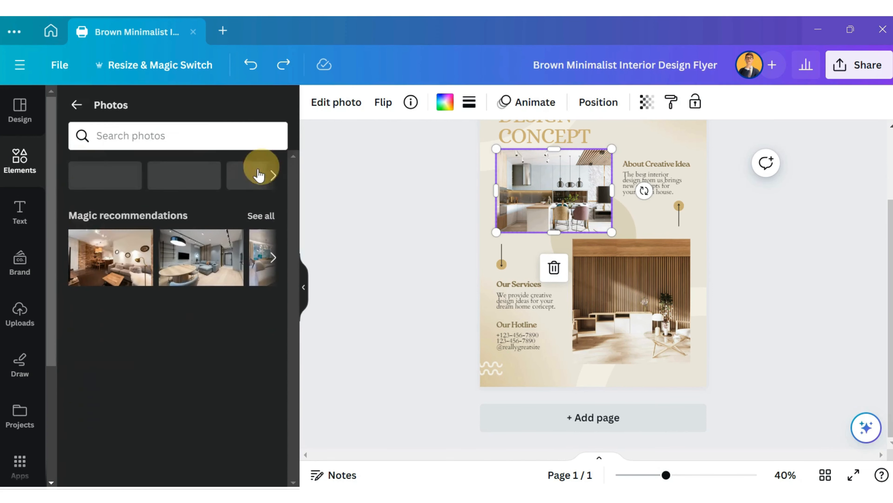
{"action": "left_click", "coordinate": [20, 316]}
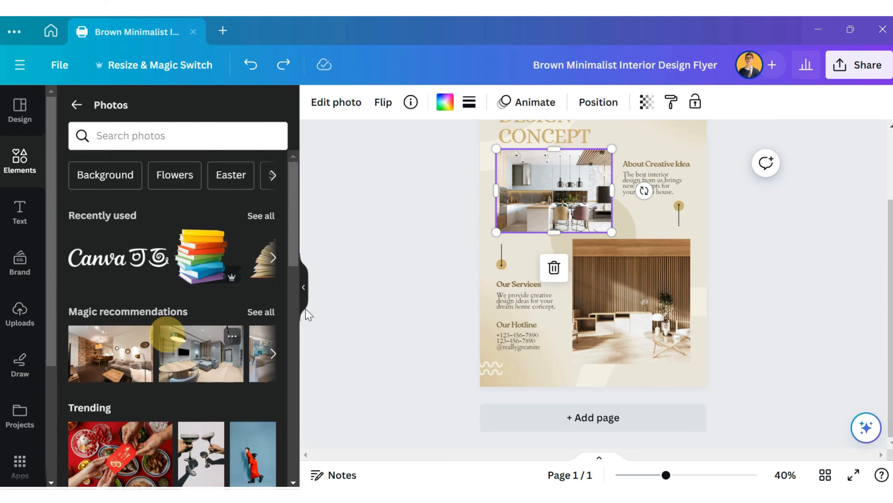
{"action": "scroll", "coordinate": [207, 308], "scroll_direction": "down", "scroll_amount": 3}
{"action": "scroll", "coordinate": [205, 309], "scroll_direction": "down", "scroll_amount": 8}
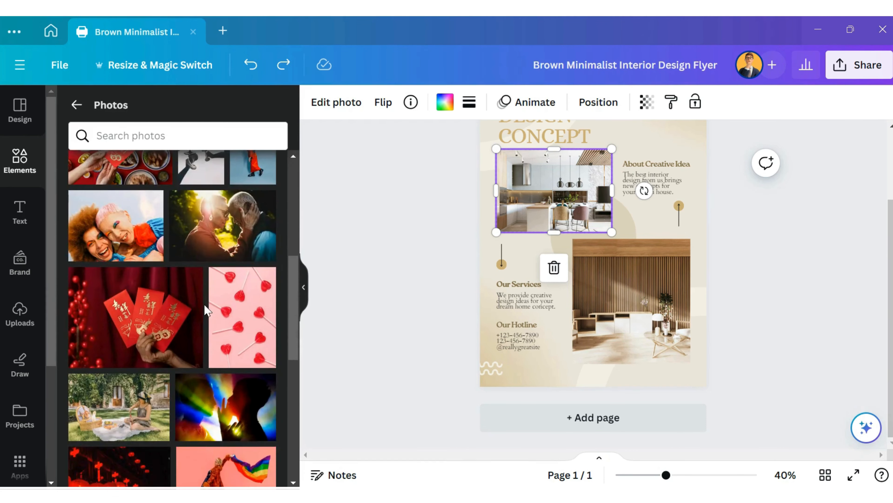
{"action": "scroll", "coordinate": [206, 310], "scroll_direction": "down", "scroll_amount": 3}
{"action": "scroll", "coordinate": [455, 275], "scroll_direction": "up", "scroll_amount": 2}
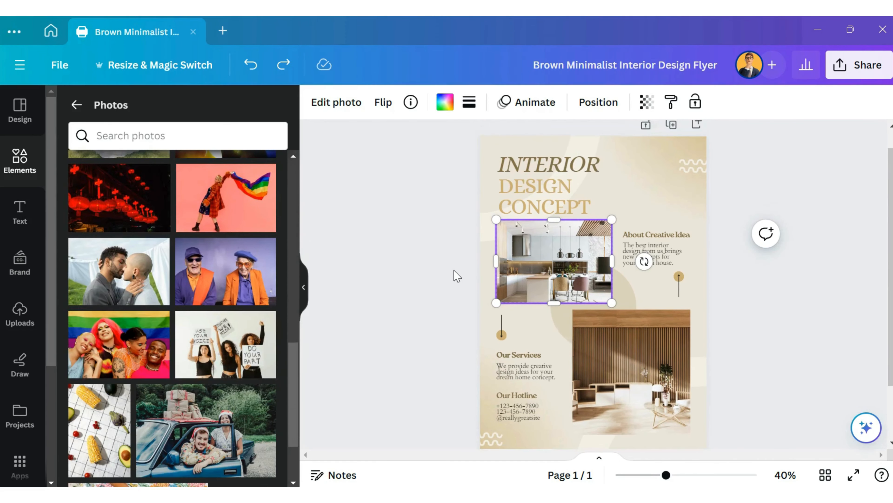
Step: Save the flyer design and select the page background
{"action": "left_click", "coordinate": [60, 67]}
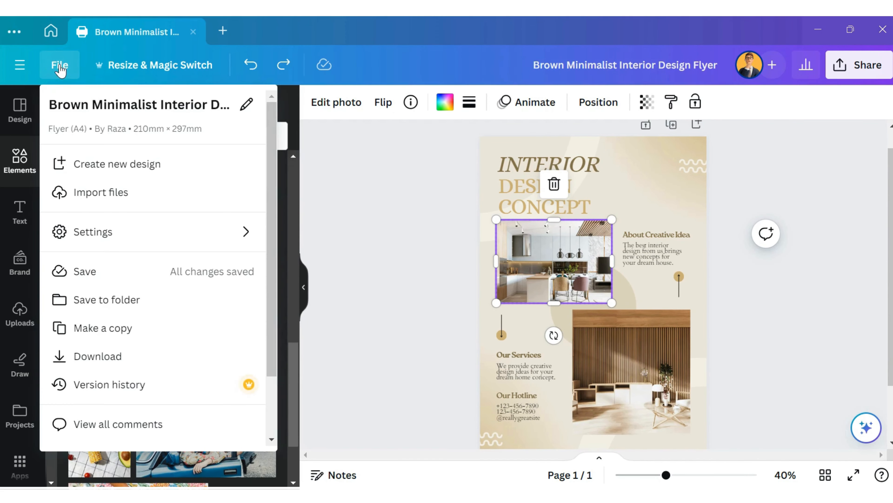
{"action": "left_click", "coordinate": [175, 271]}
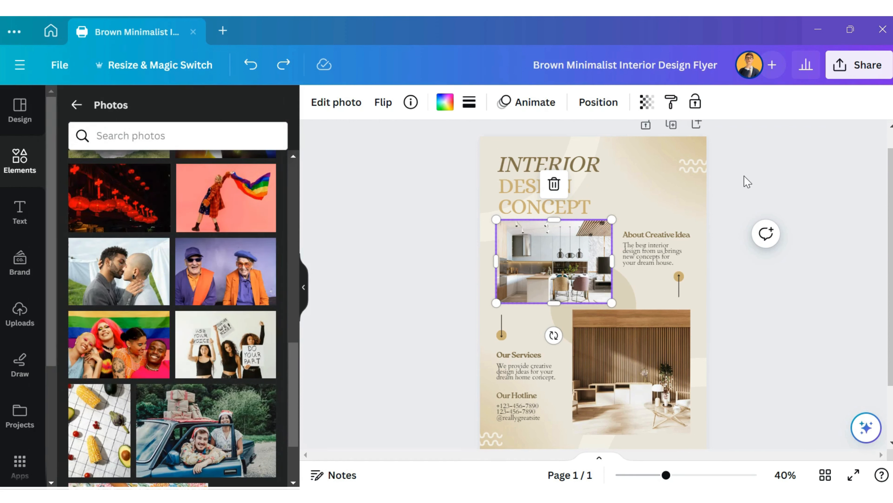
{"action": "left_click", "coordinate": [702, 268]}
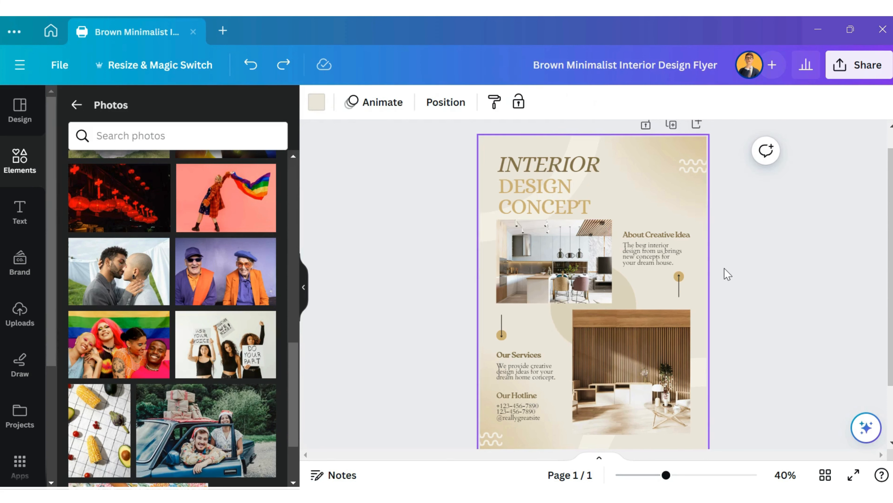
Step: Review the available download file types and download the flyer as a PNG at size 1
{"action": "left_click", "coordinate": [857, 78]}
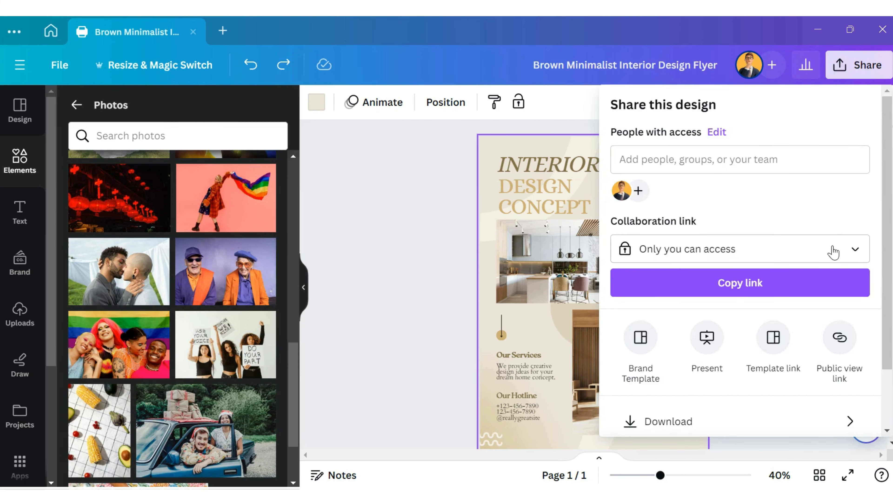
{"action": "scroll", "coordinate": [833, 252], "scroll_direction": "down", "scroll_amount": 2}
{"action": "left_click", "coordinate": [723, 353]}
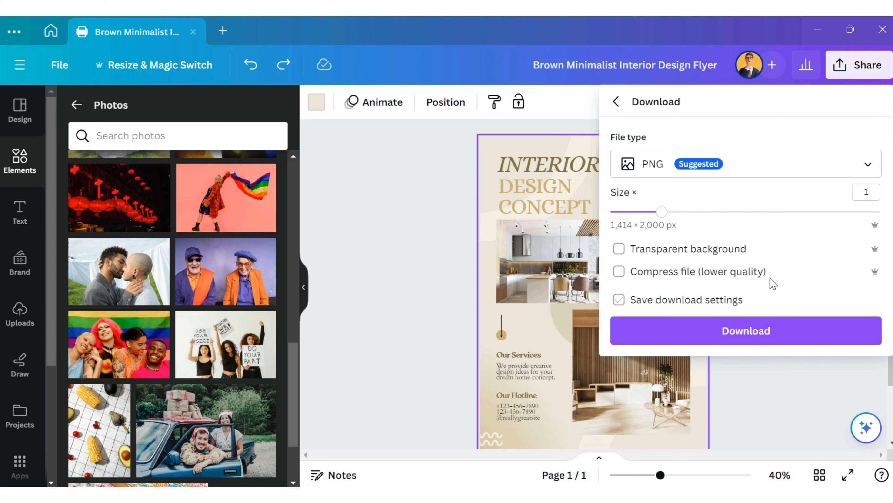
{"action": "left_click", "coordinate": [708, 169]}
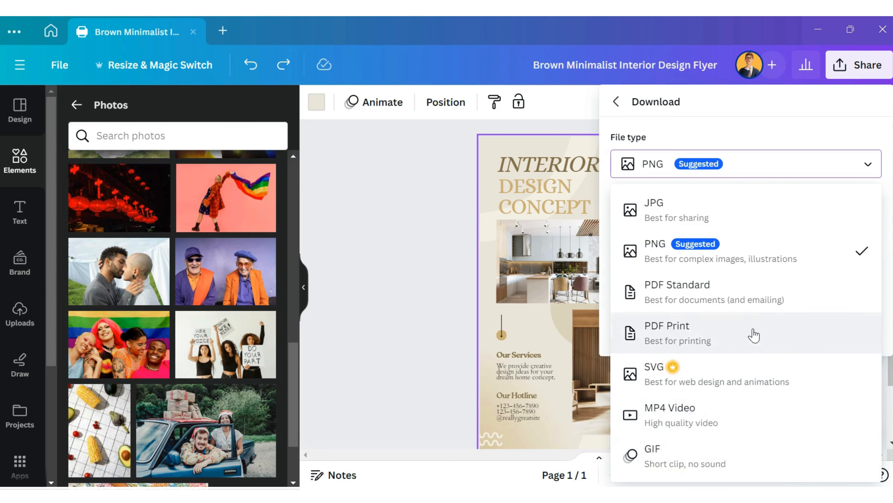
{"action": "left_click", "coordinate": [714, 175]}
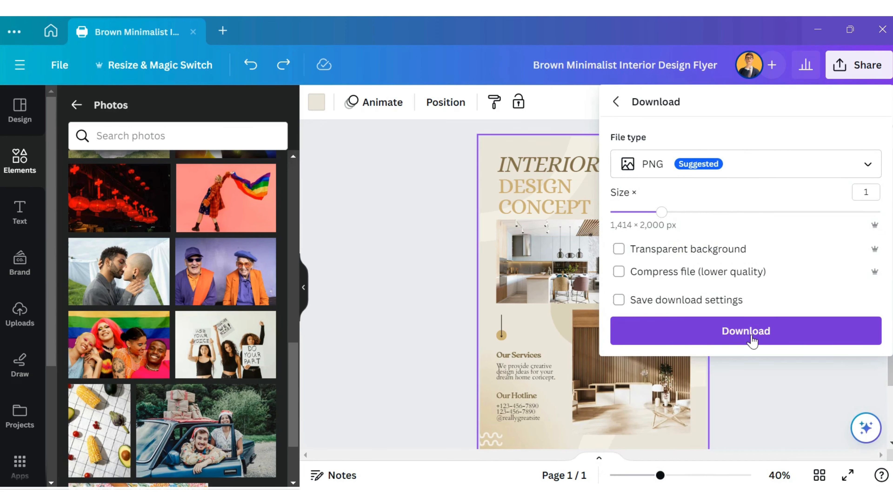
{"action": "left_click", "coordinate": [765, 333]}
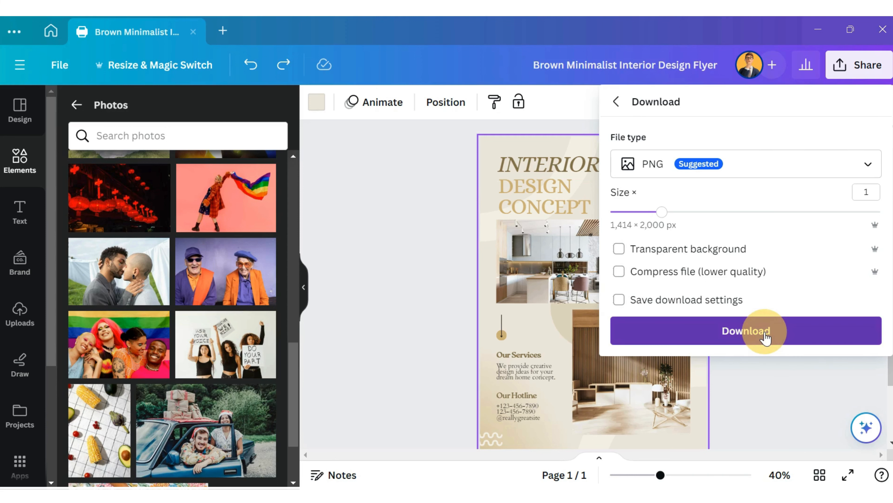